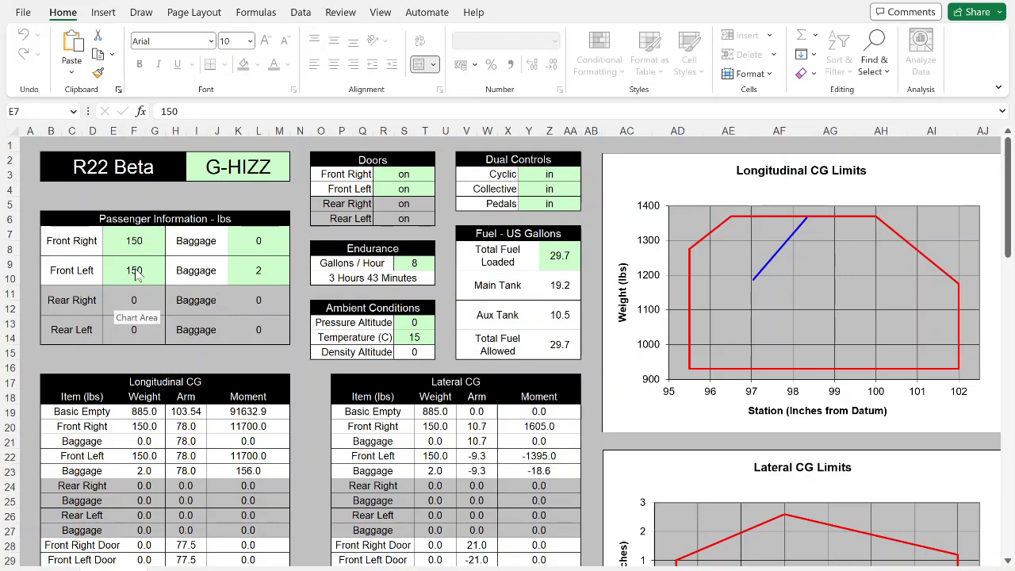
- Clear the front right passenger weight and set the front left passenger weight to 160 lbs
{"action": "scroll", "coordinate": [135, 272], "scroll_direction": "down", "scroll_amount": 3}
{"action": "scroll", "coordinate": [136, 273], "scroll_direction": "up", "scroll_amount": 1}
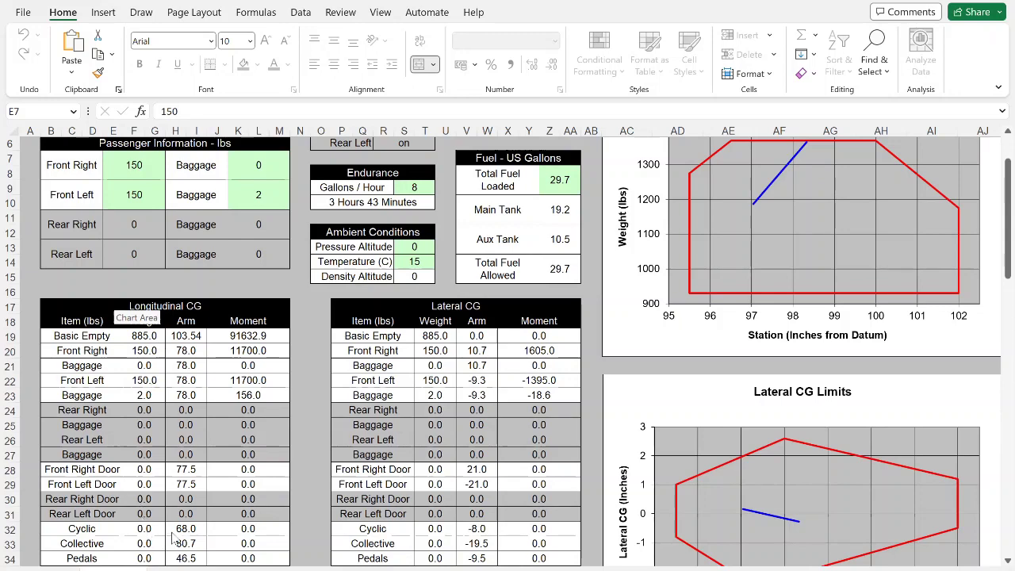
{"action": "scroll", "coordinate": [202, 535], "scroll_direction": "up", "scroll_amount": 2}
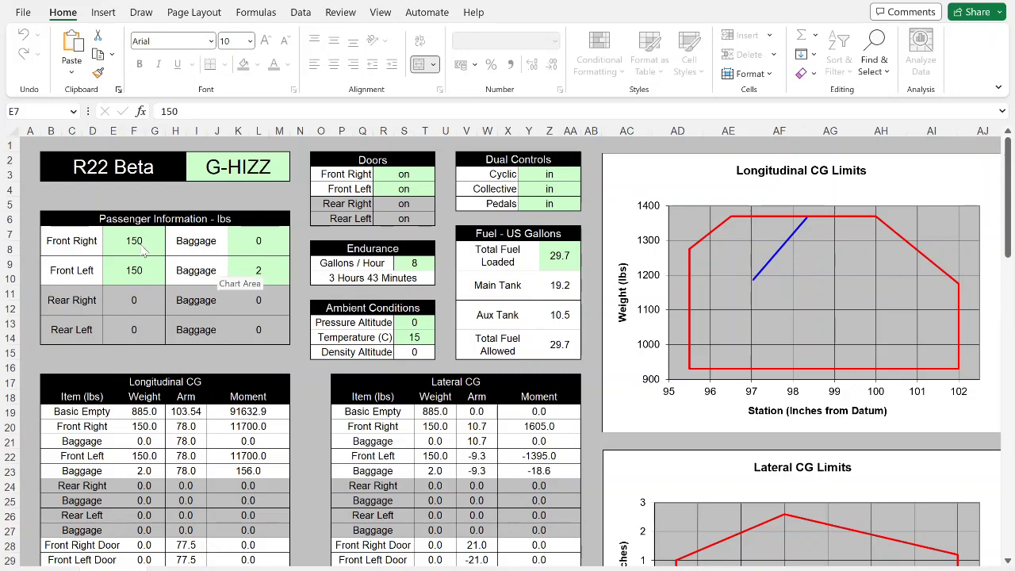
{"action": "type", "text": "3"}
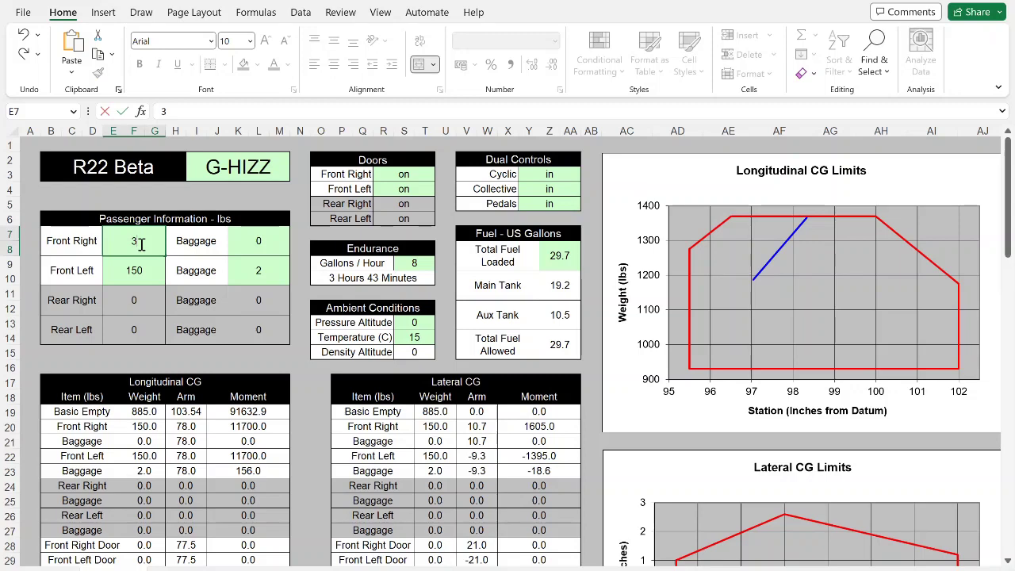
{"action": "key", "text": "BackSpace"}
{"action": "left_click", "coordinate": [143, 270]}
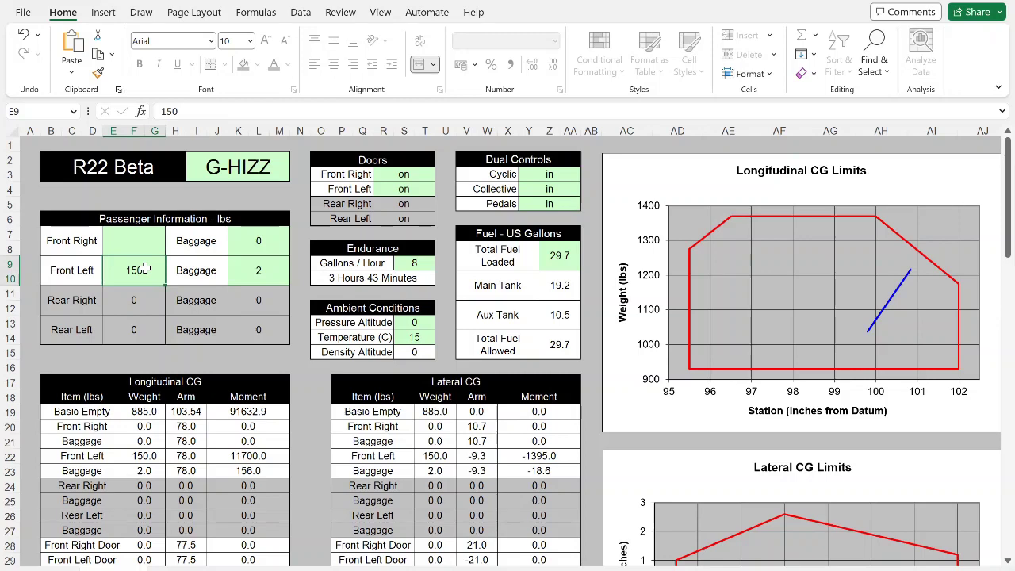
{"action": "type", "text": "160"}
{"action": "key", "text": "Tab"}
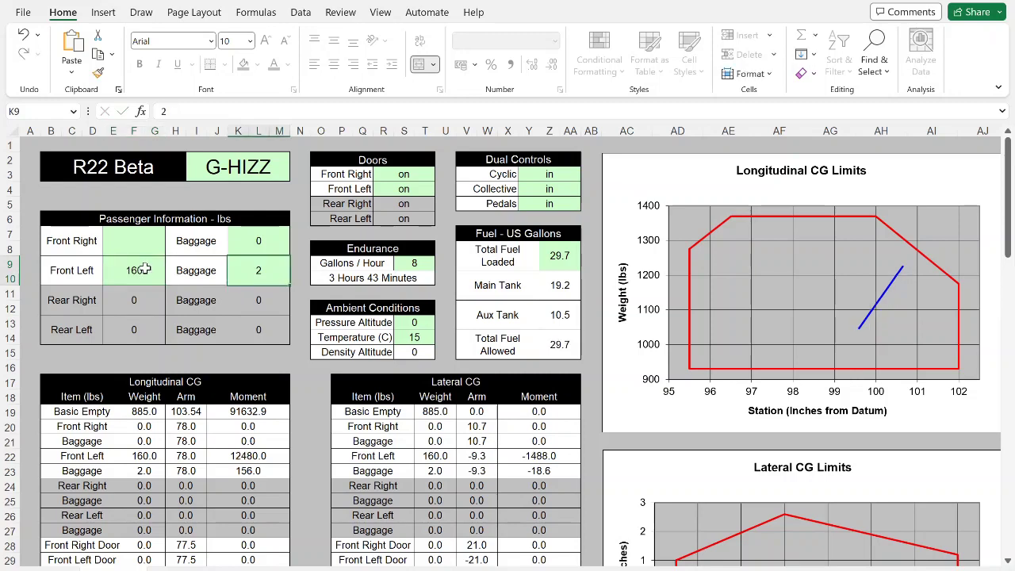
{"action": "key", "text": "Up"}
{"action": "key", "text": "Left"}
{"action": "key", "text": "Left"}
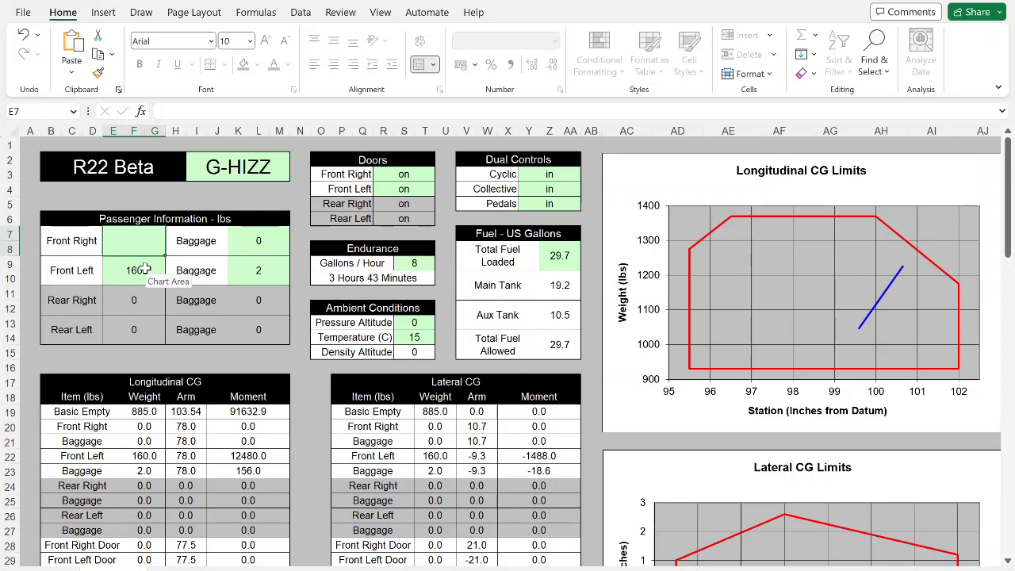
- Set the front left passenger weight to 150 lbs and the front right passenger weight to 178 lbs
{"action": "left_click", "coordinate": [146, 270]}
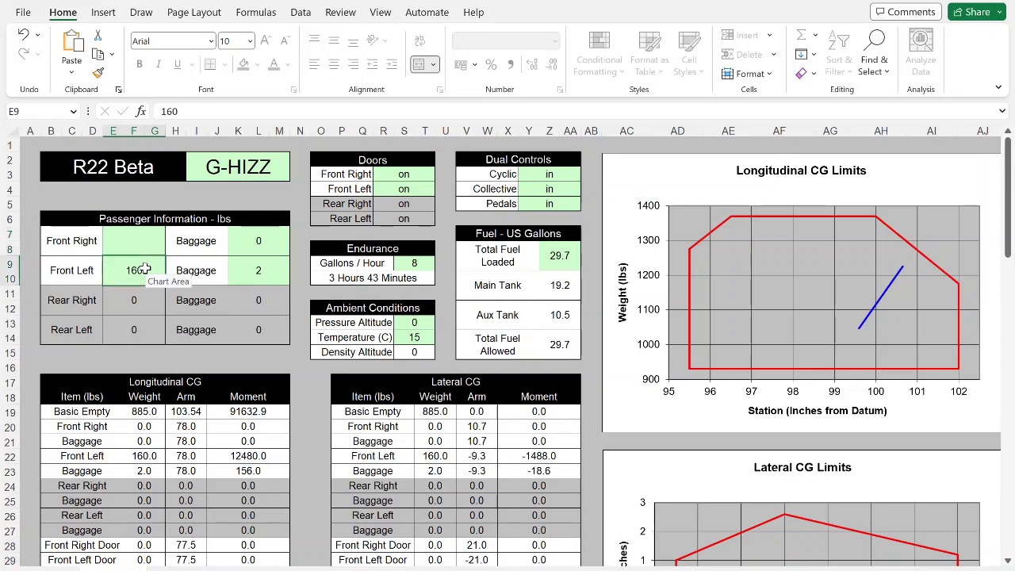
{"action": "type", "text": "150"}
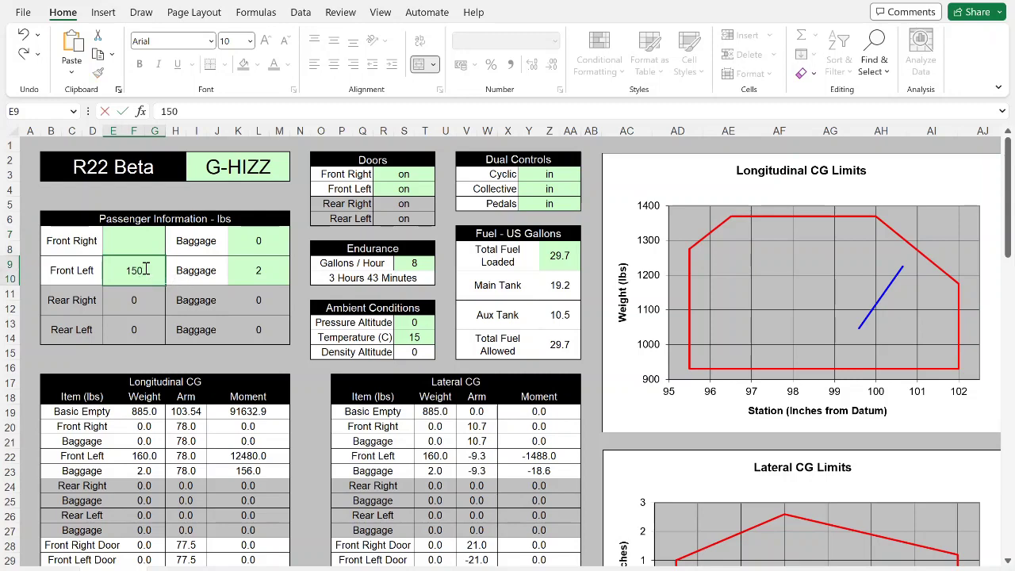
{"action": "key", "text": "Up"}
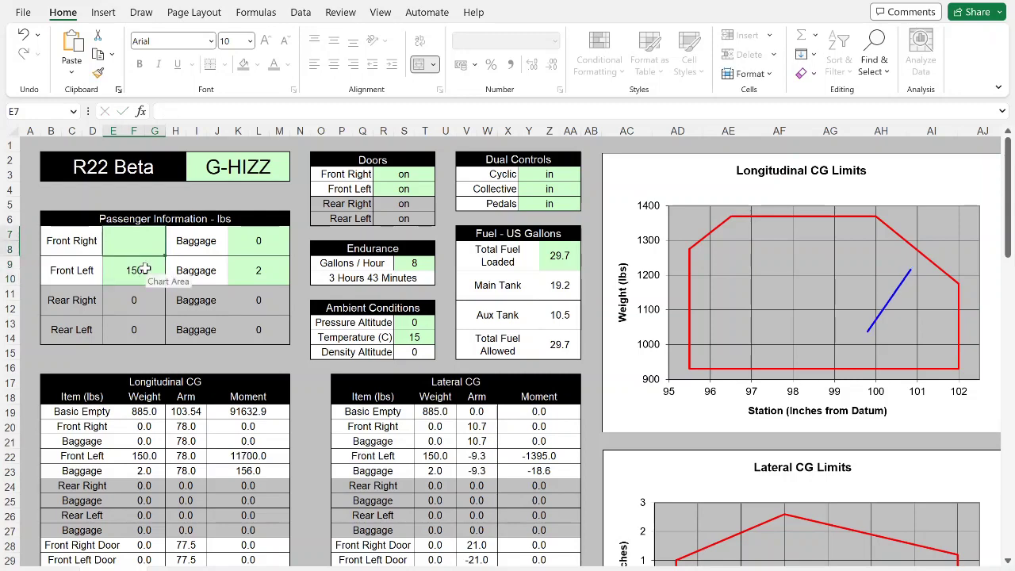
{"action": "type", "text": "178"}
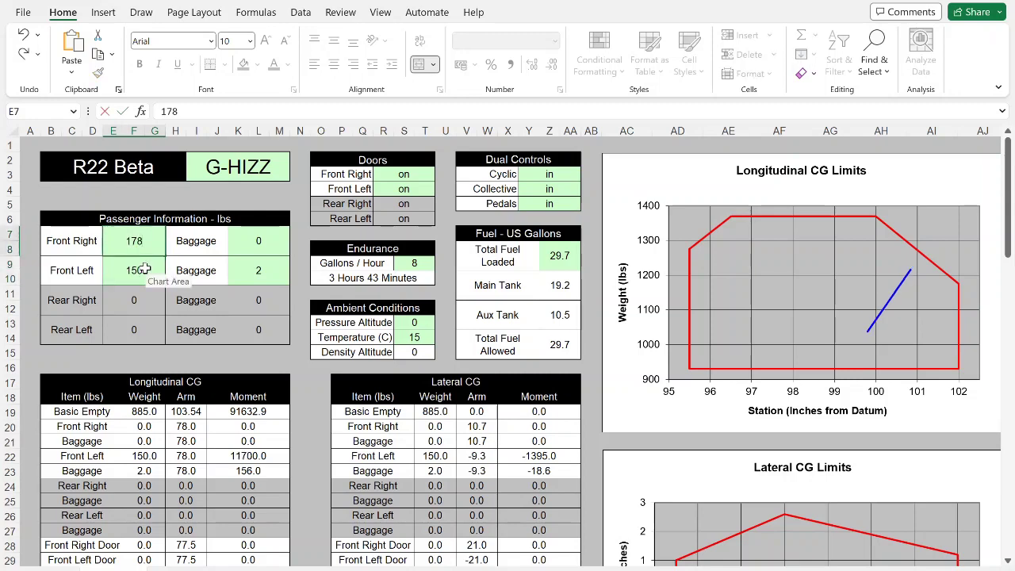
{"action": "key", "text": "Tab"}
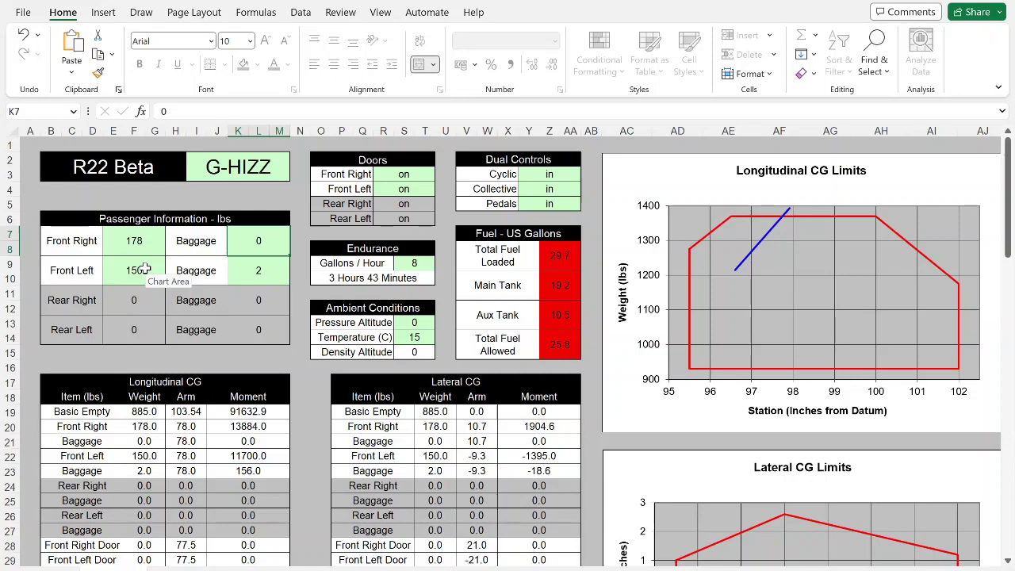
- Set both the front right and front left baggage weights to 10 lbs
{"action": "type", "text": "10"}
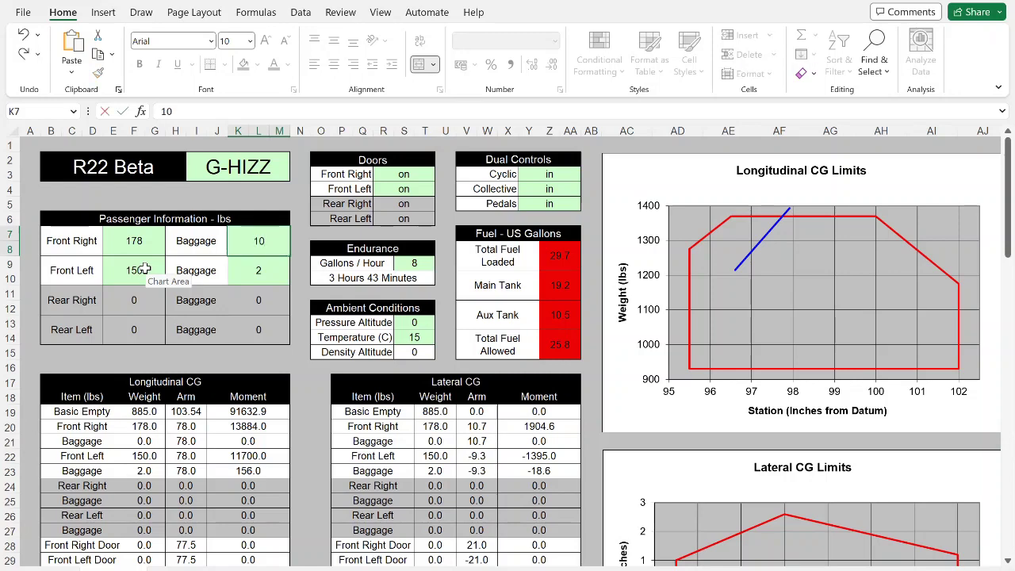
{"action": "key", "text": "Return"}
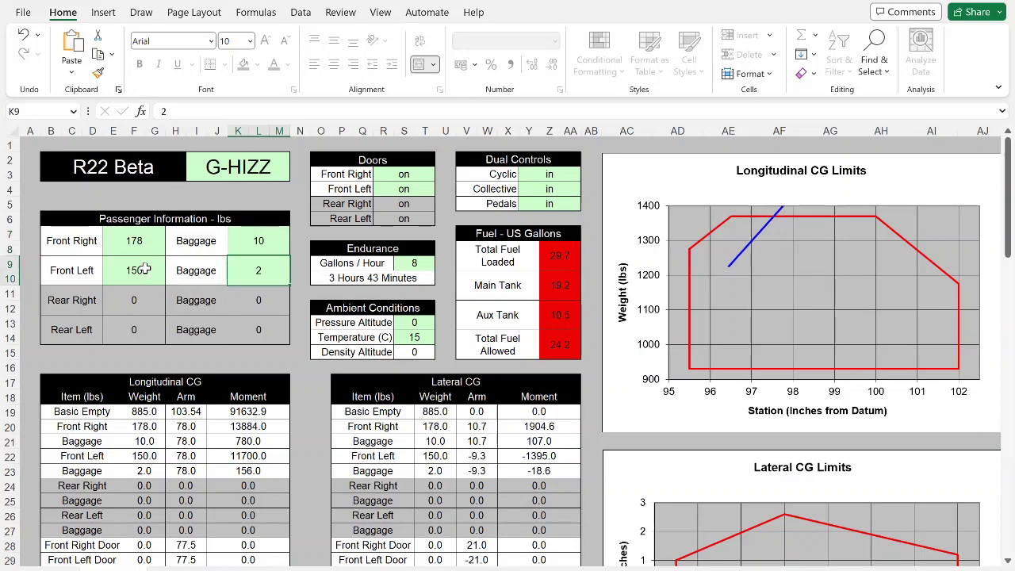
{"action": "type", "text": "5"}
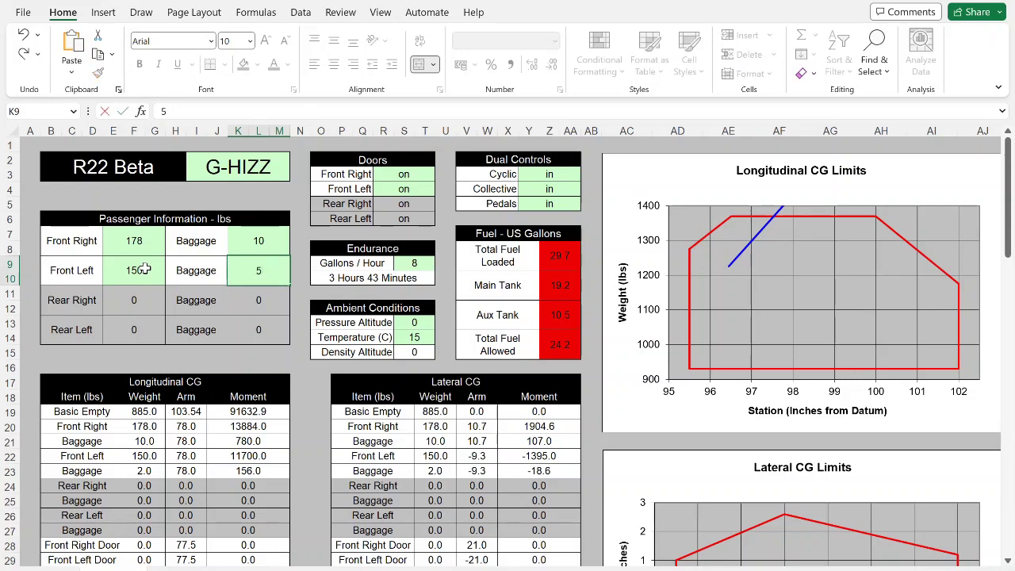
{"action": "key", "text": "BackSpace"}
{"action": "type", "text": "10"}
{"action": "key", "text": "Return"}
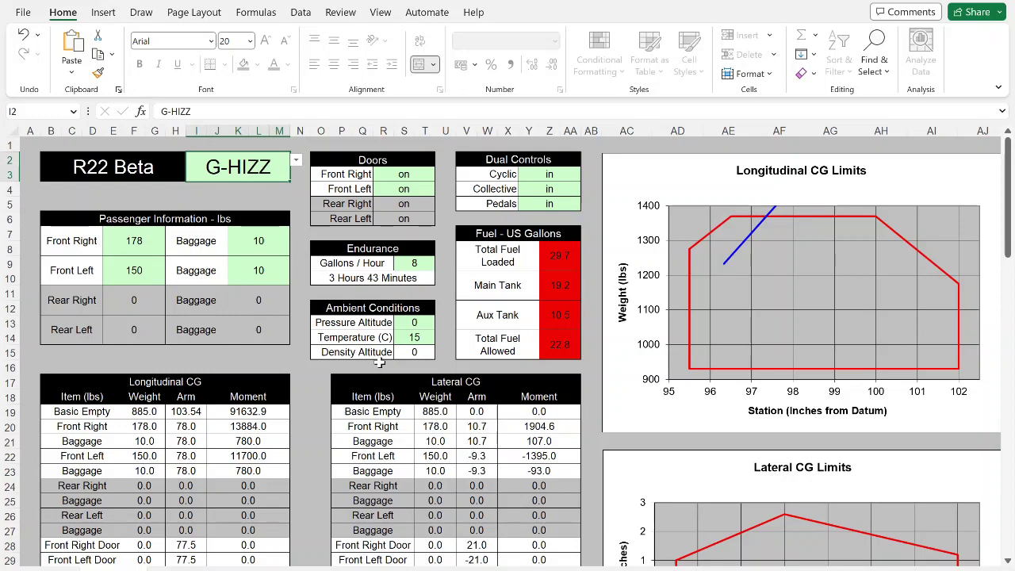
- Set the pressure altitude in the ambient conditions to 2500
{"action": "left_click", "coordinate": [415, 323]}
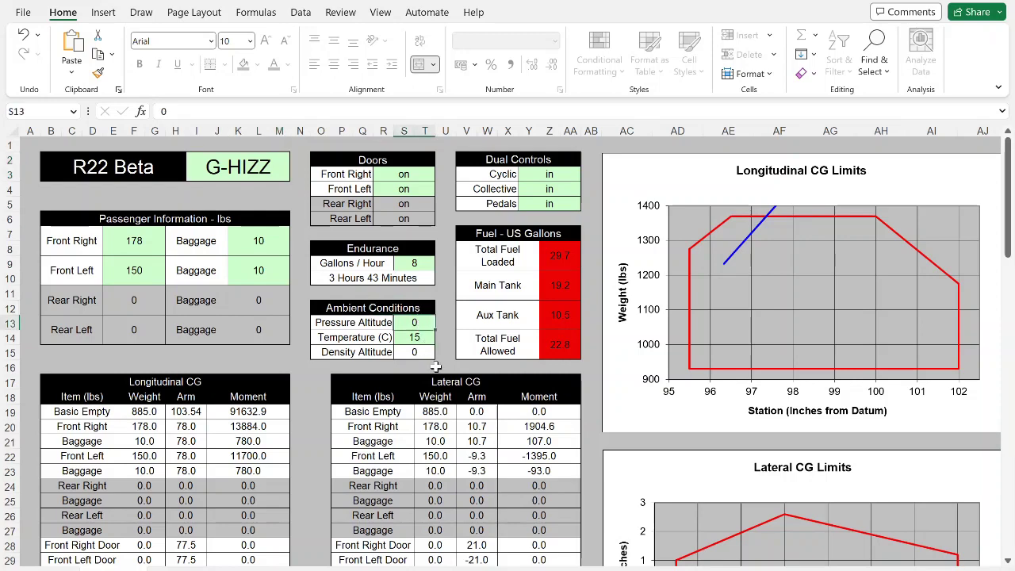
{"action": "type", "text": "24"}
{"action": "key", "text": "BackSpace"}
{"action": "type", "text": "500"}
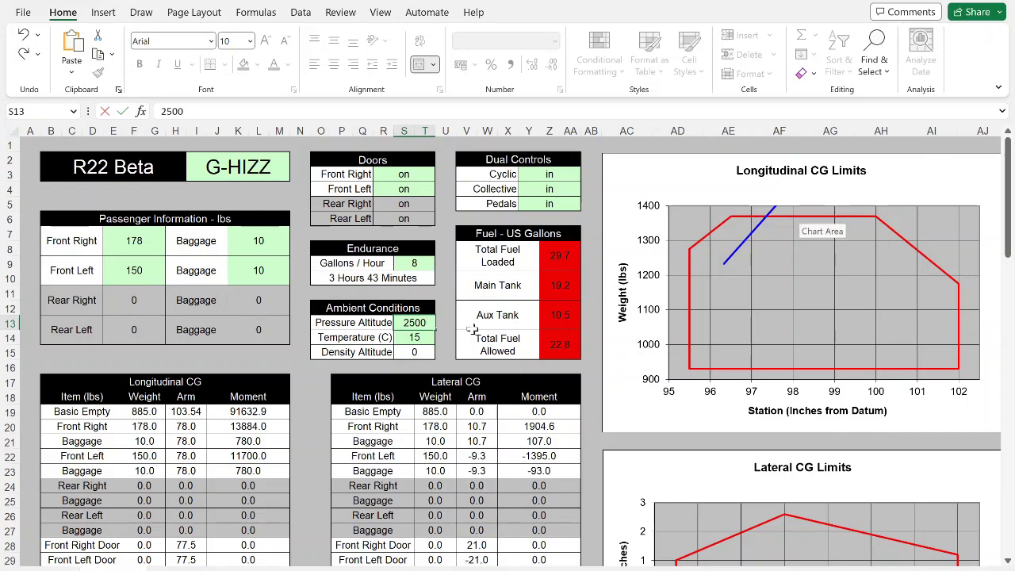
{"action": "left_click", "coordinate": [428, 338]}
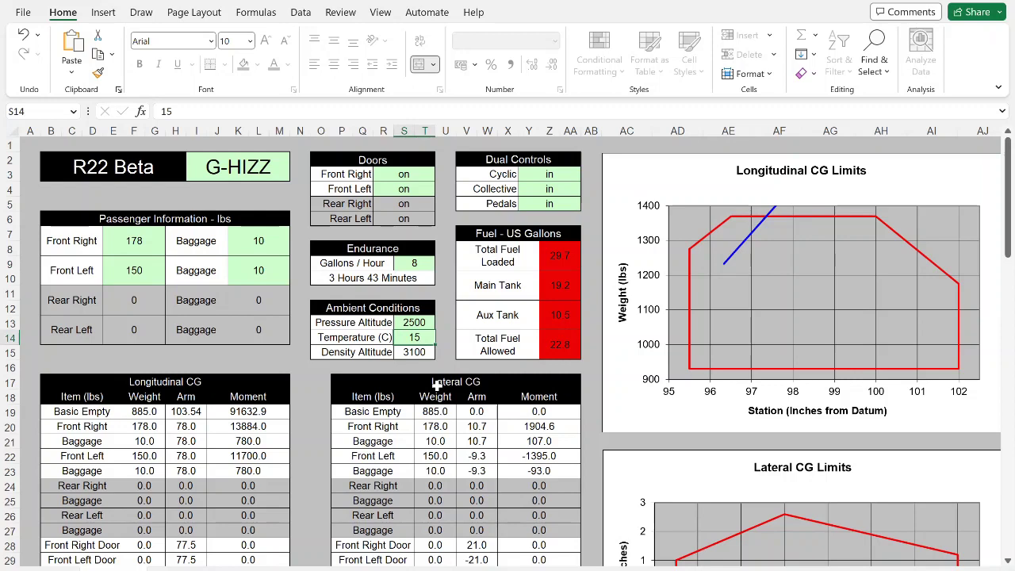
- Set the total fuel loaded to 23 US gallons
{"action": "left_click", "coordinate": [564, 253]}
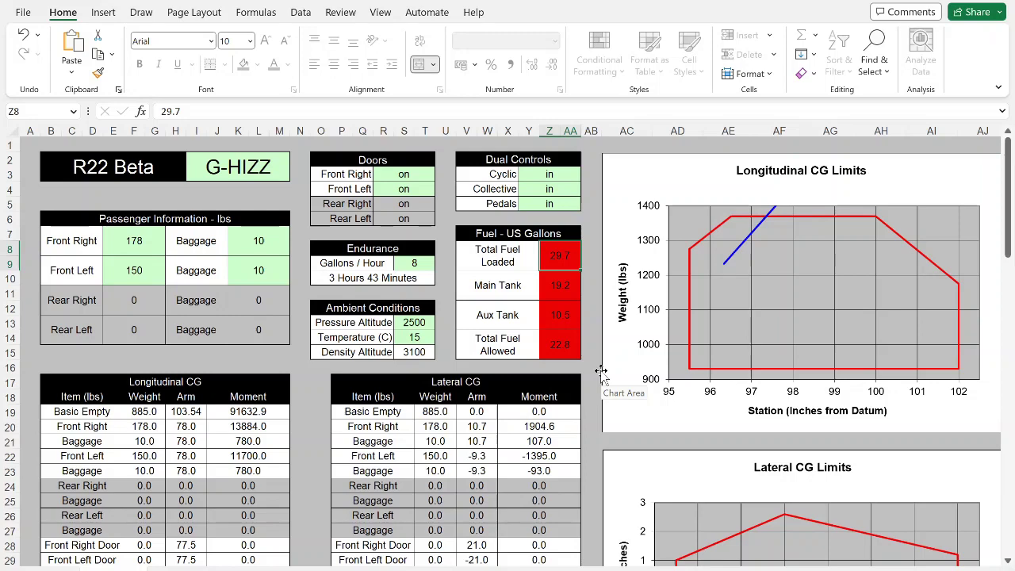
{"action": "type", "text": "23"}
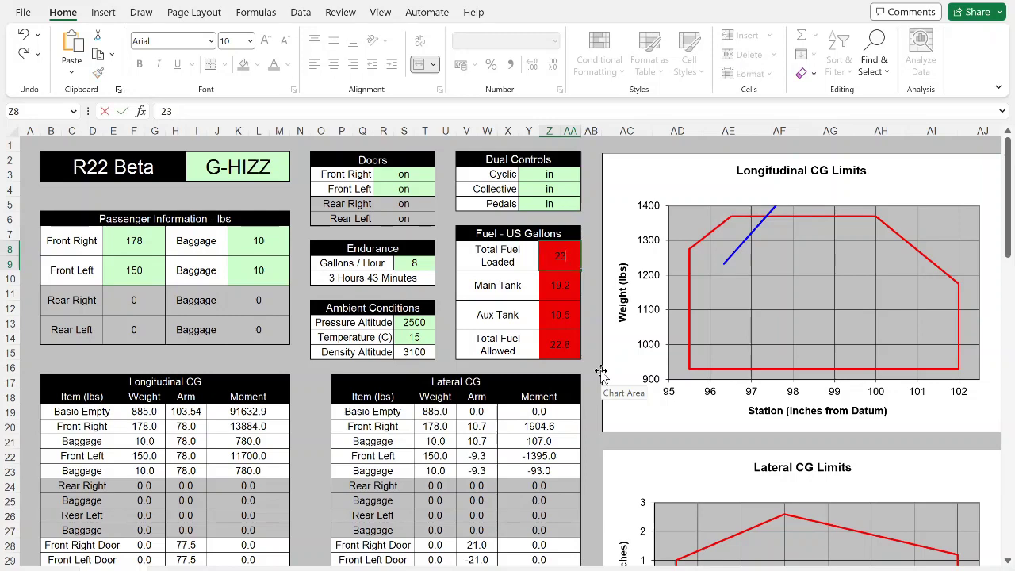
{"action": "key", "text": "Return"}
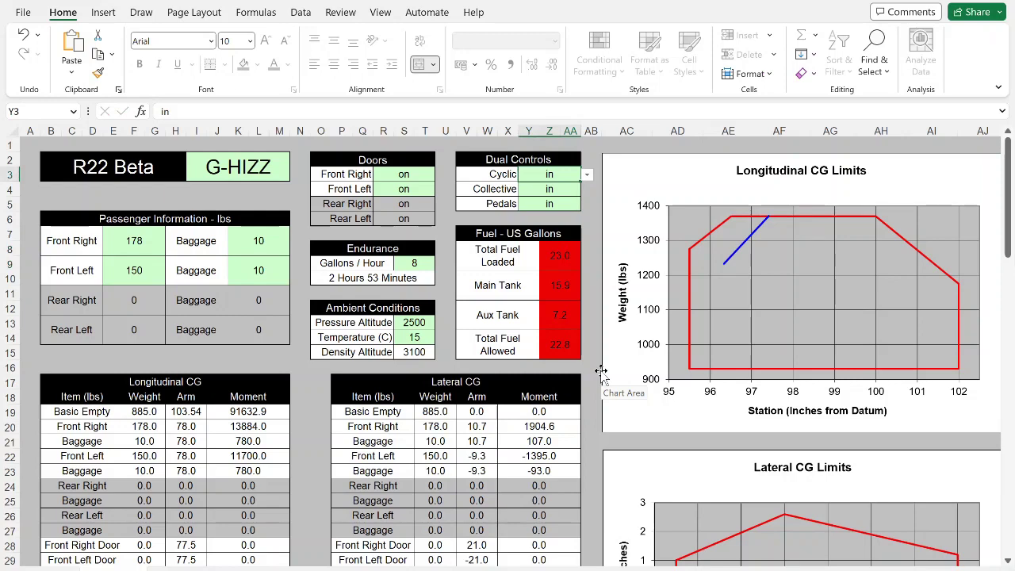
- Reduce the total fuel loaded to 22 US gallons
{"action": "key", "text": "shift+Tab"}
{"action": "key", "text": "Tab"}
{"action": "key", "text": "Tab"}
{"action": "key", "text": "Tab"}
{"action": "key", "text": "Tab"}
{"action": "key", "text": "Tab"}
{"action": "key", "text": "shift+Tab"}
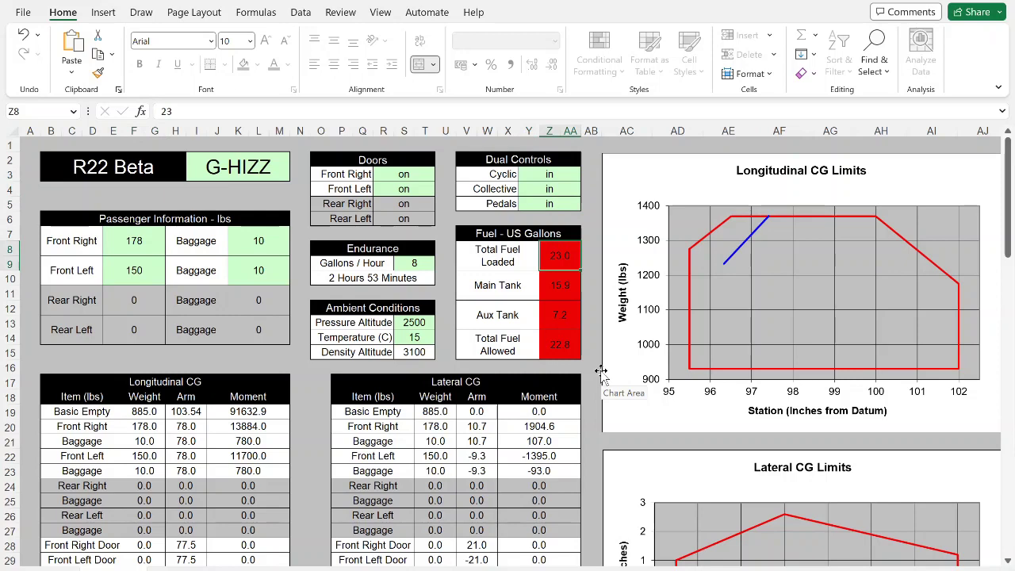
{"action": "type", "text": "22"}
{"action": "key", "text": "Return"}
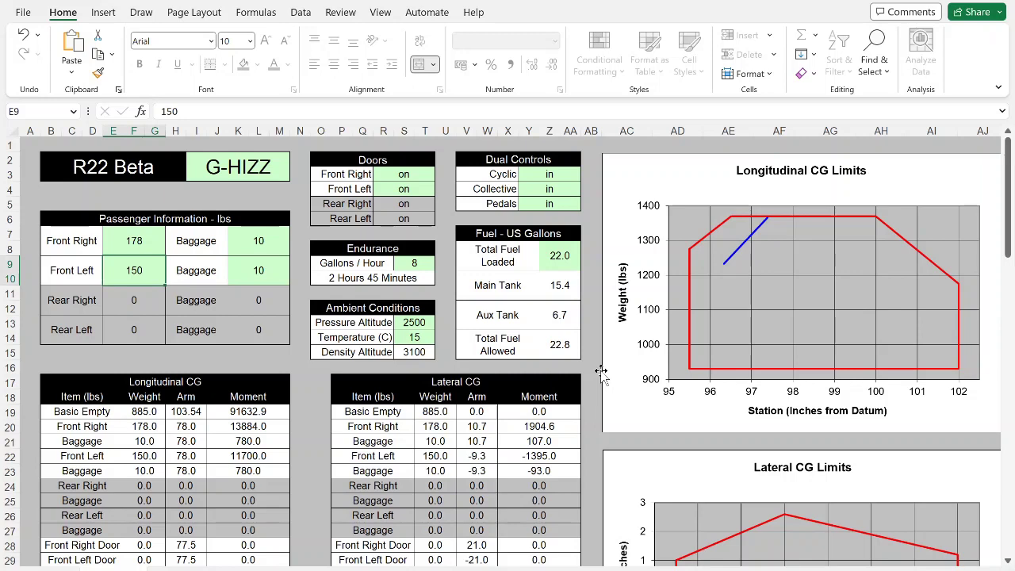
{"action": "key", "text": "Up"}
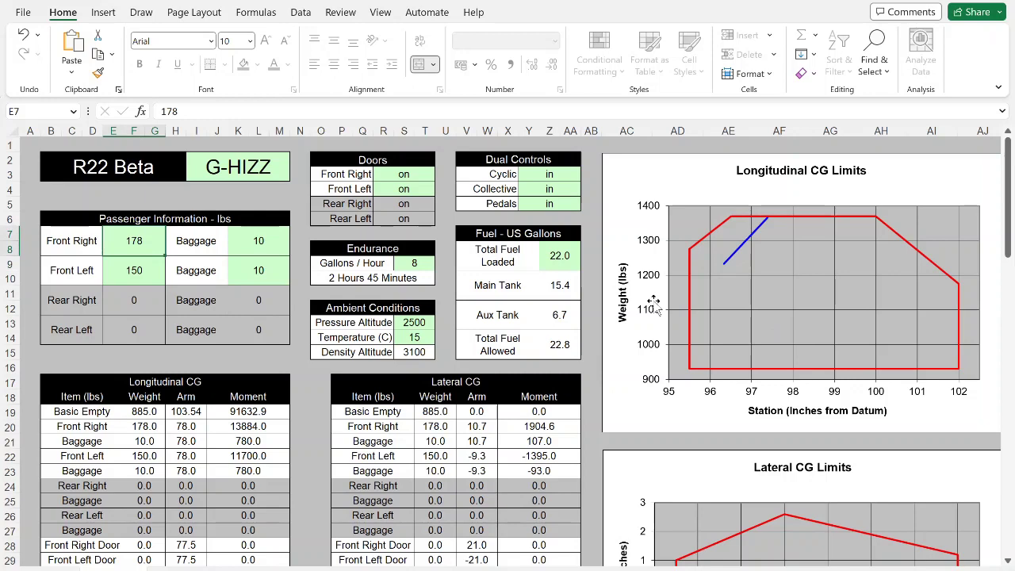
- Try a total fuel load of 24 US gallons
{"action": "left_click", "coordinate": [554, 260]}
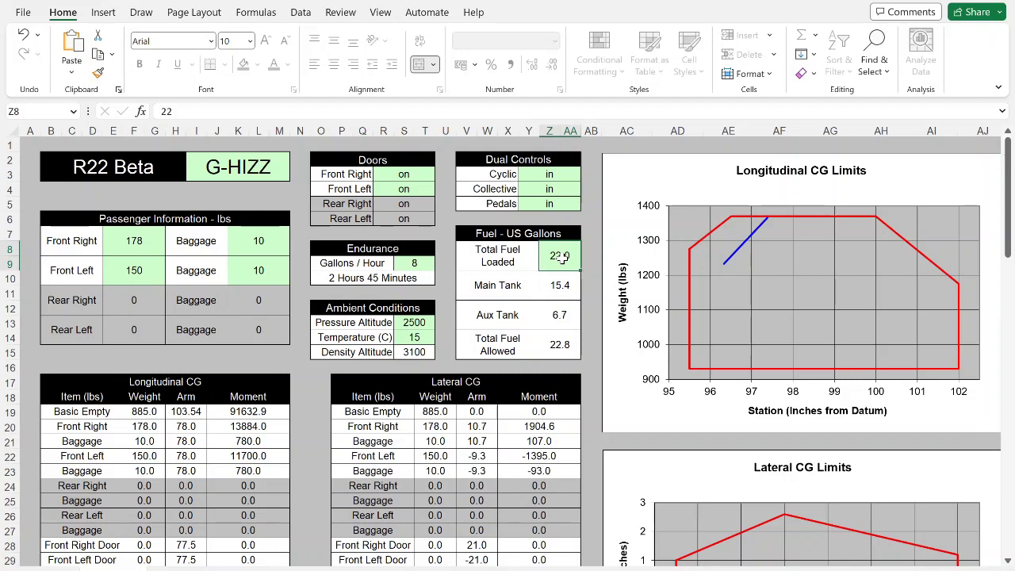
{"action": "type", "text": "24"}
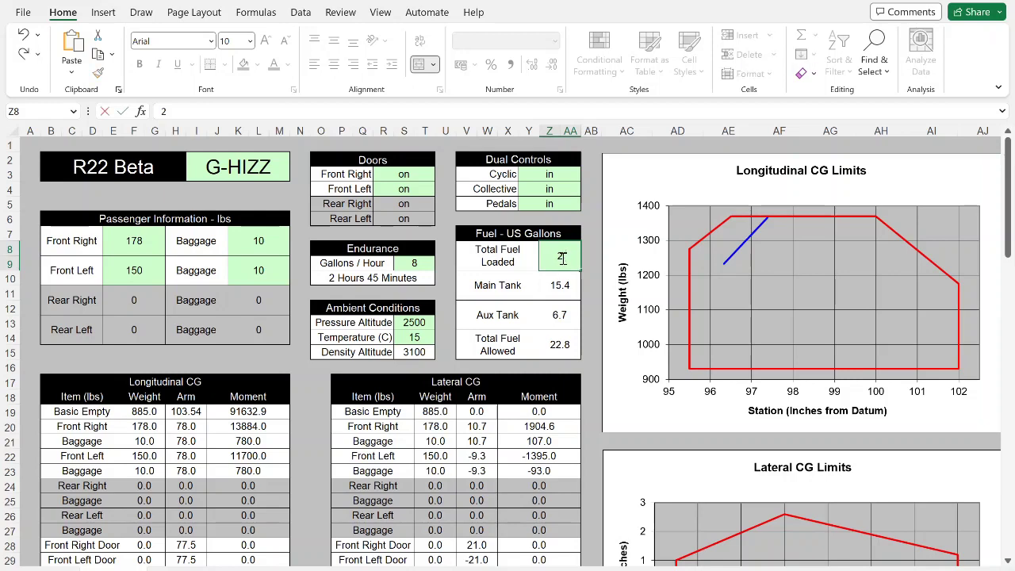
{"action": "key", "text": "Return"}
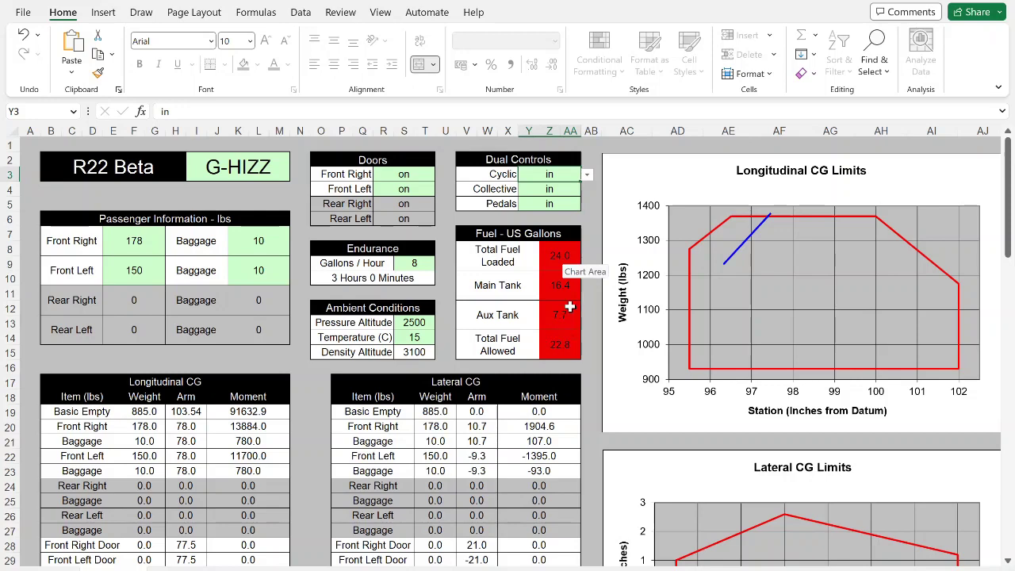
- Set the total fuel loaded to the allowed maximum of 22.8 US gallons
{"action": "left_click", "coordinate": [563, 258]}
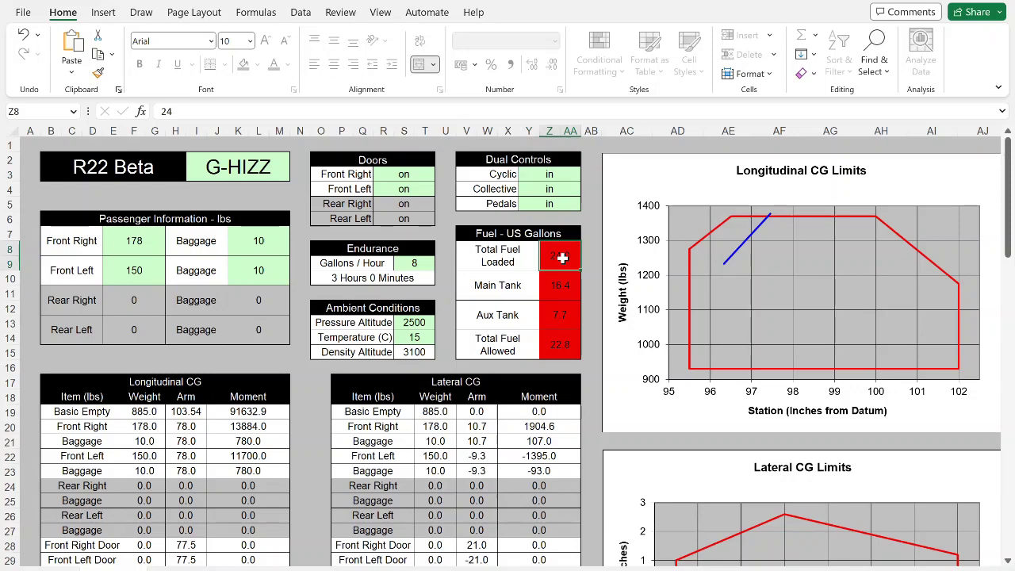
{"action": "type", "text": "22.8"}
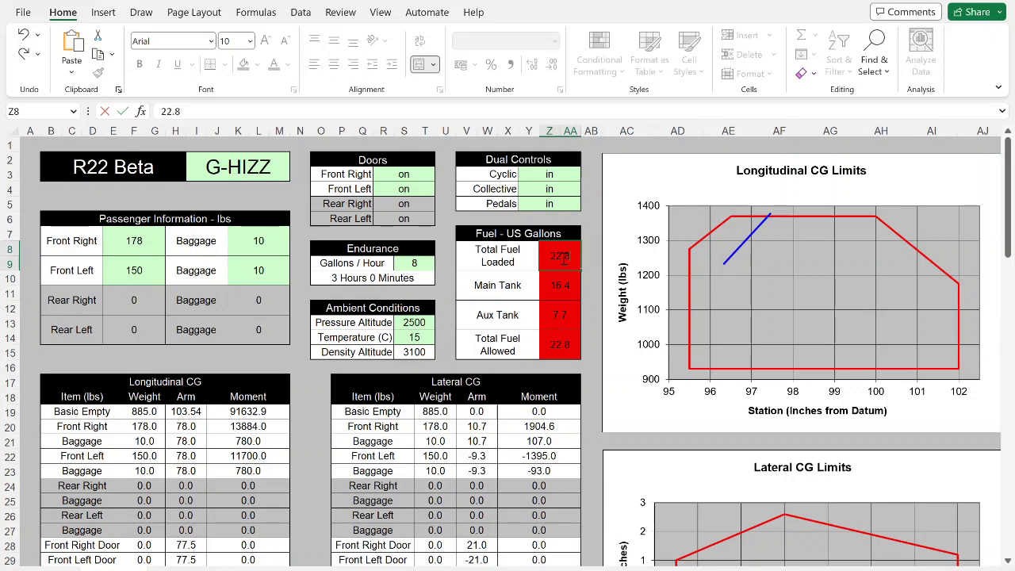
{"action": "key", "text": "Return"}
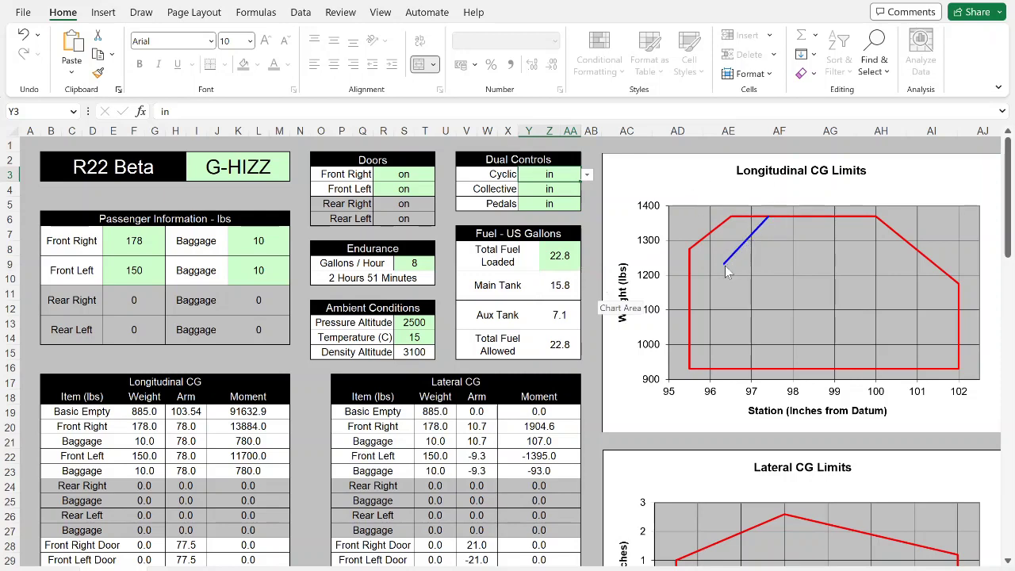
- Examine the zero-fuel point on the longitudinal CG chart, the lateral CG chart and the zero-fuel and take-off rows of the CG tables
{"action": "mouse_move", "coordinate": [725, 268]}
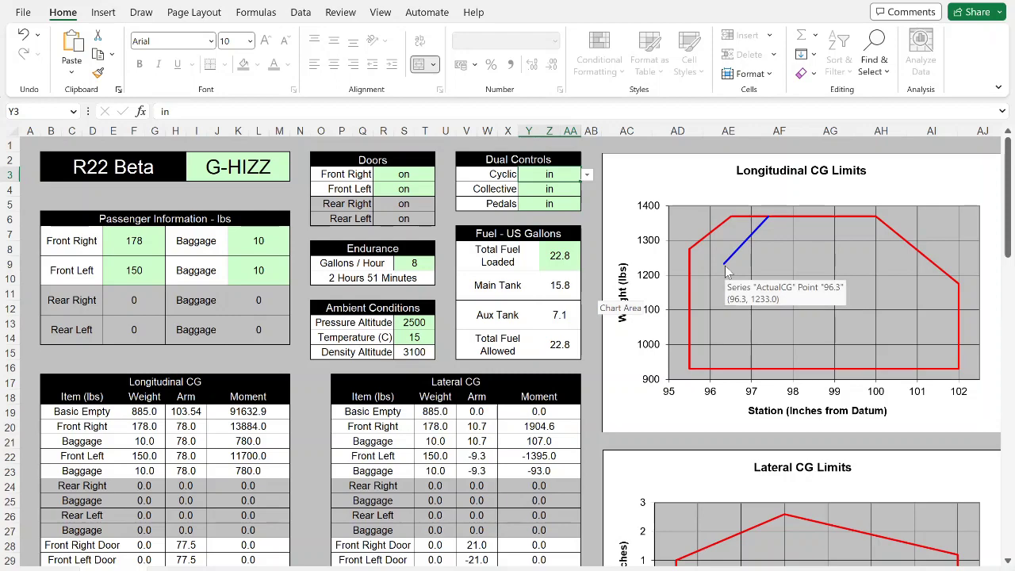
{"action": "scroll", "coordinate": [725, 271], "scroll_direction": "down", "scroll_amount": 3}
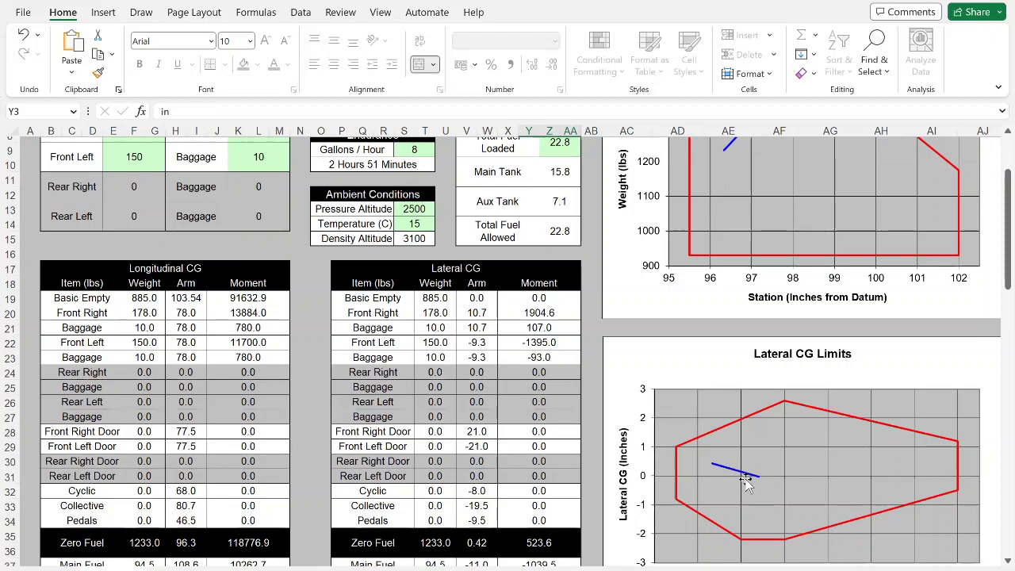
{"action": "scroll", "coordinate": [746, 480], "scroll_direction": "down", "scroll_amount": 2}
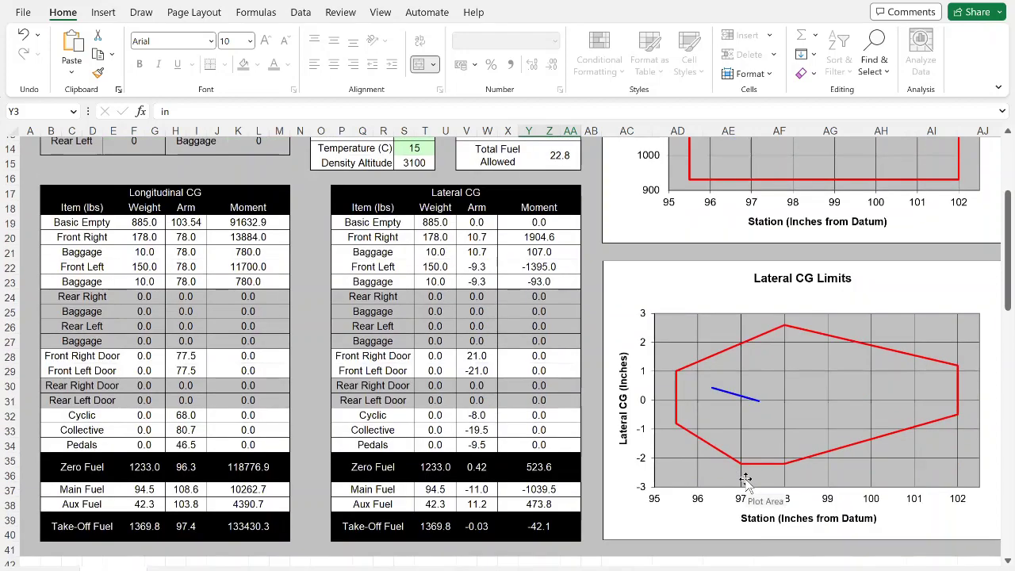
{"action": "scroll", "coordinate": [746, 480], "scroll_direction": "up", "scroll_amount": 3}
{"action": "scroll", "coordinate": [745, 480], "scroll_direction": "up", "scroll_amount": 2}
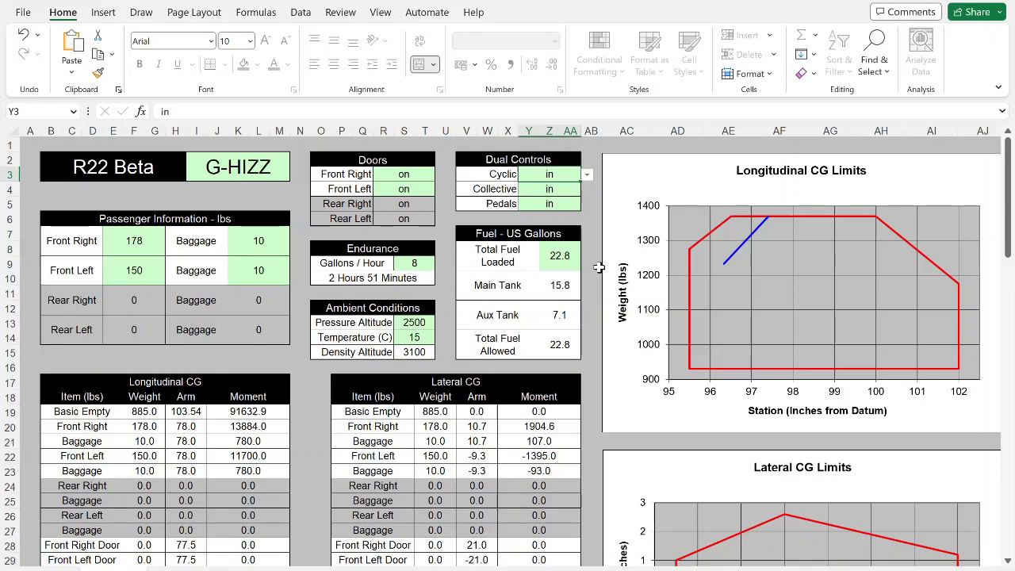
- Set the front right baggage weight to 5 lbs
{"action": "left_click", "coordinate": [267, 243]}
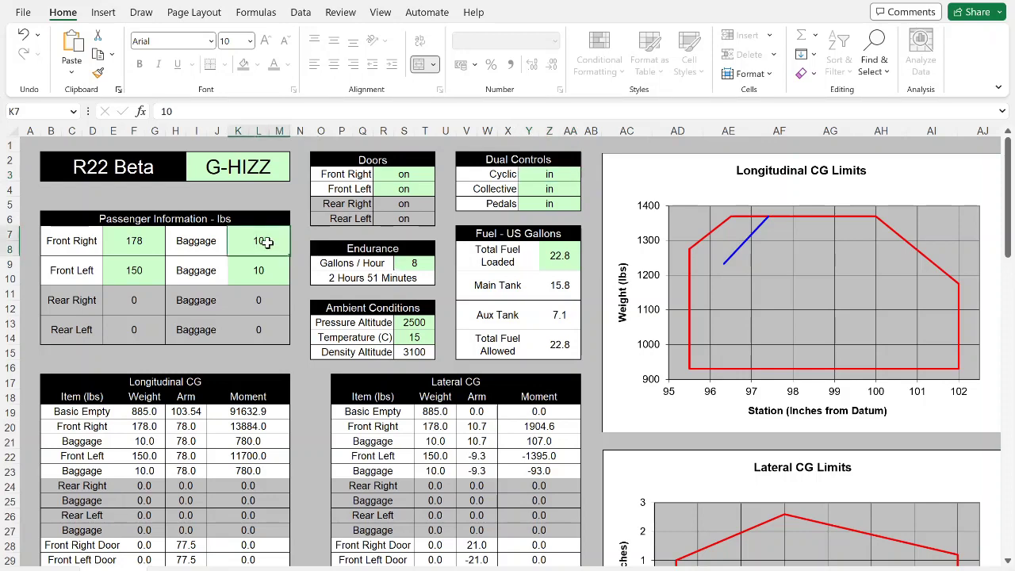
{"action": "type", "text": "5"}
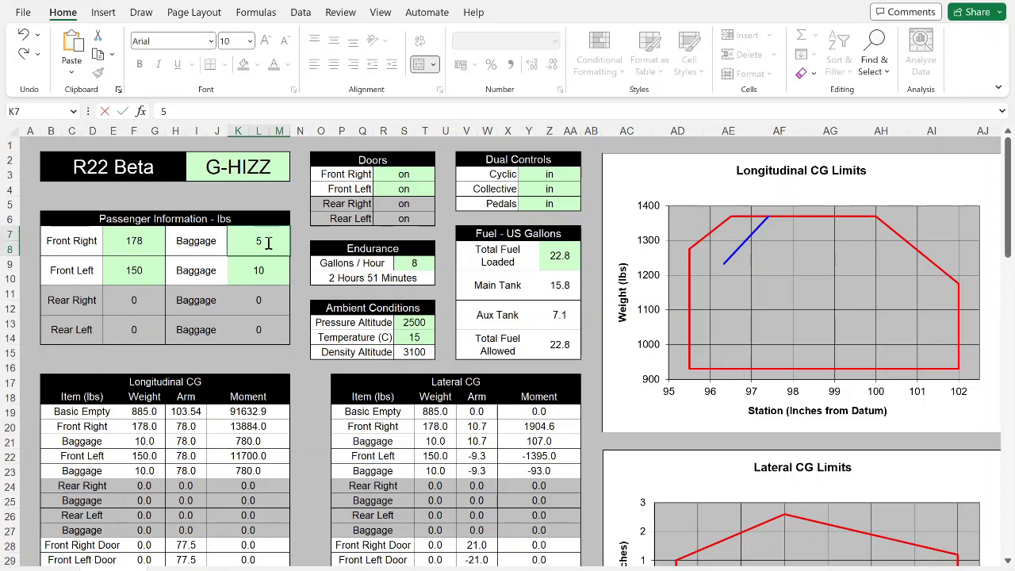
{"action": "key", "text": "shift+Tab"}
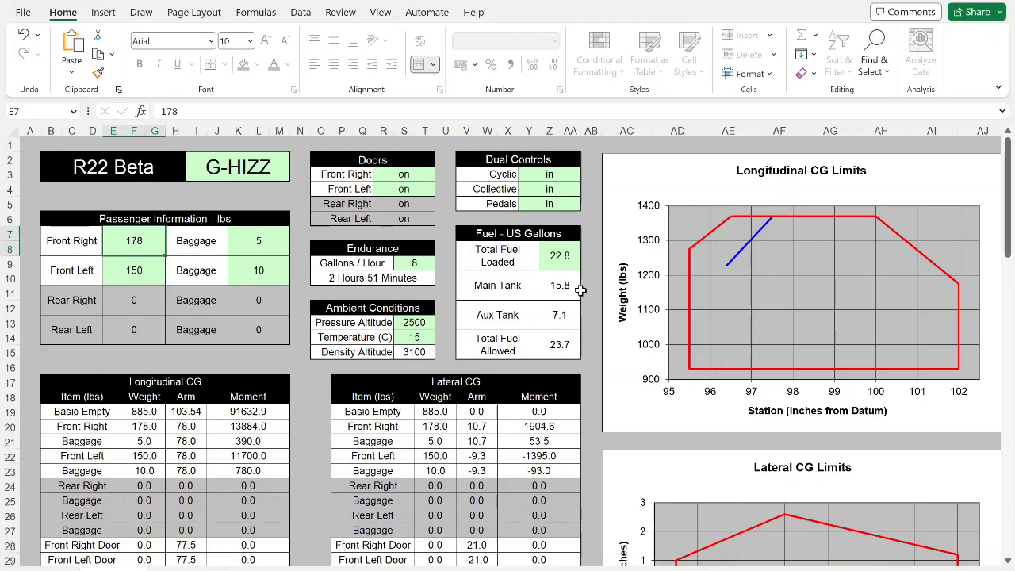
{"action": "scroll", "coordinate": [580, 290], "scroll_direction": "down", "scroll_amount": 2}
{"action": "scroll", "coordinate": [580, 290], "scroll_direction": "up", "scroll_amount": 2}
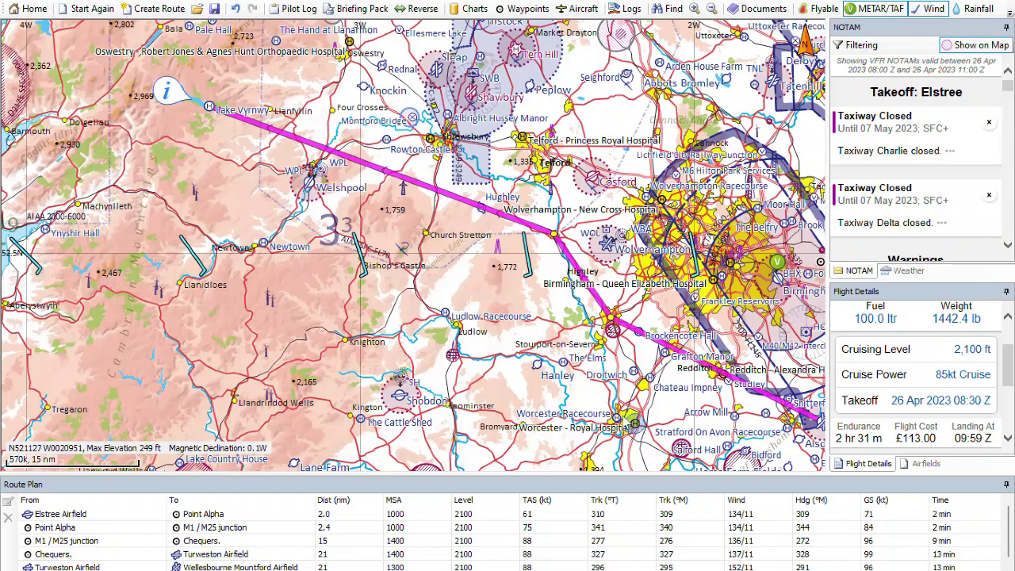
- Switch to the flight-planning map and inspect the Croughton HIRTA airspace beside the route near Turweston
{"action": "left_click_drag", "start_coordinate": [424, 376], "coordinate": [218, 294]}
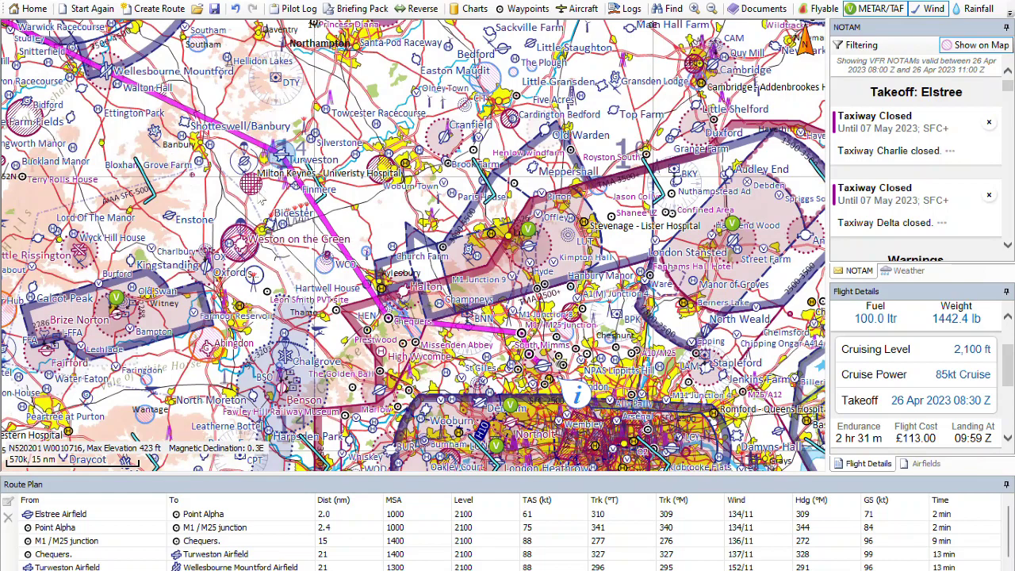
{"action": "mouse_move", "coordinate": [262, 200]}
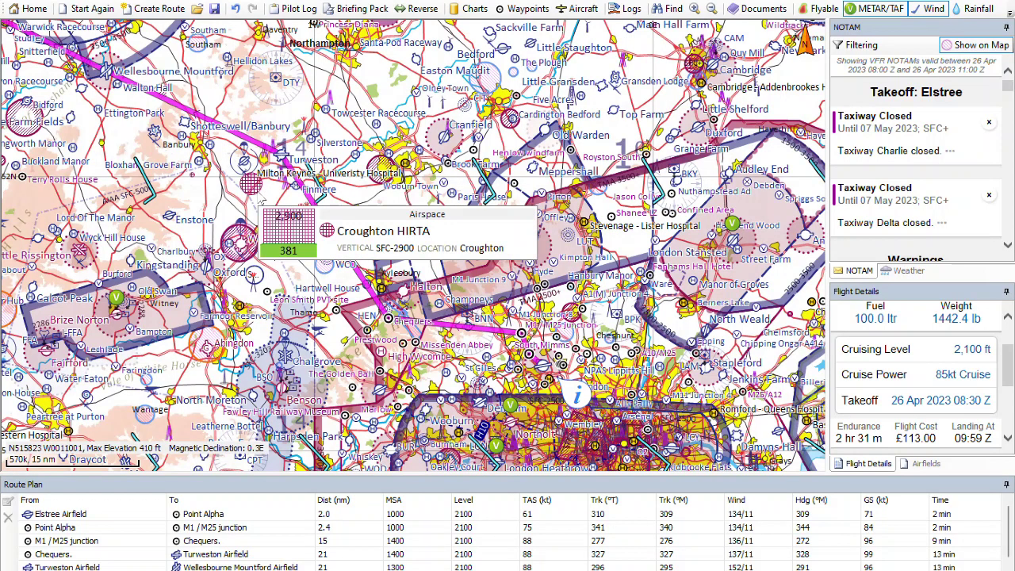